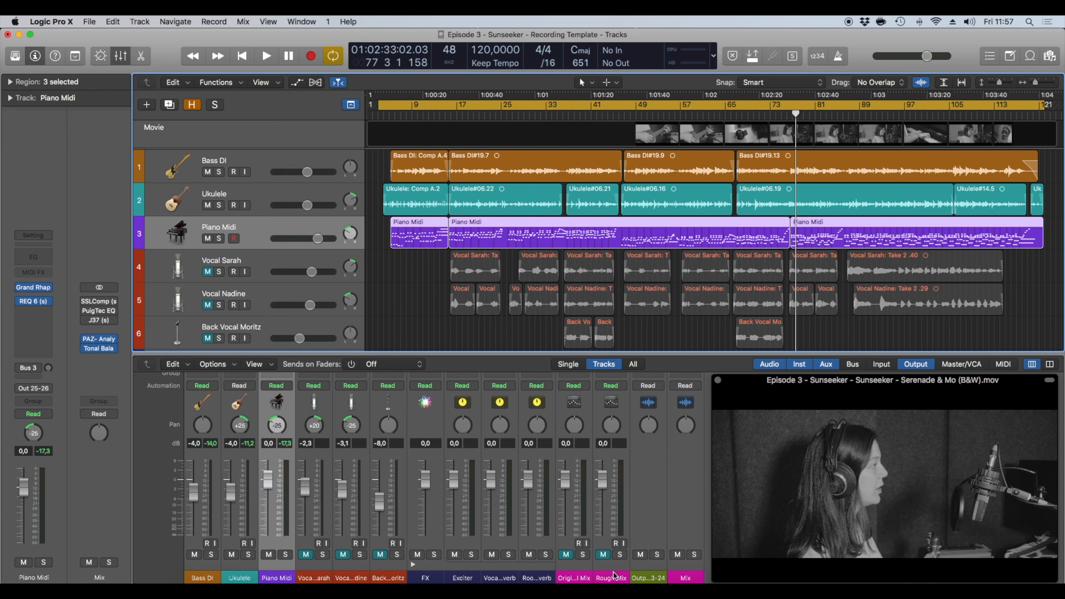
- Open the SSLComp, PuigTec EQ and J37 plug-ins inserted on the Mix channel, moving their windows so none hides another
scroll(641, 557, "up", 5)
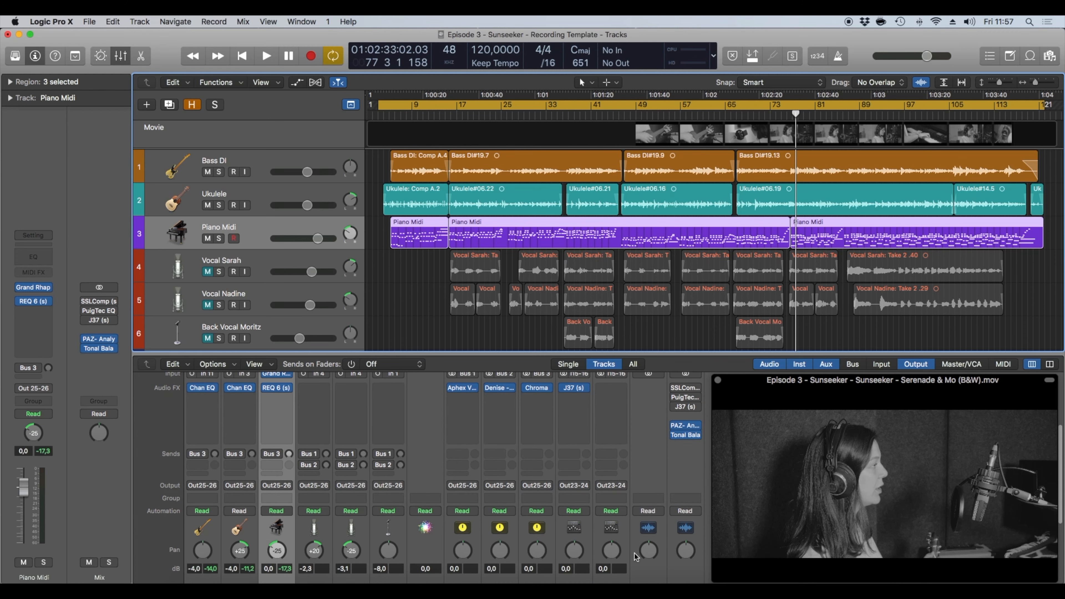
scroll(700, 399, "down", 5)
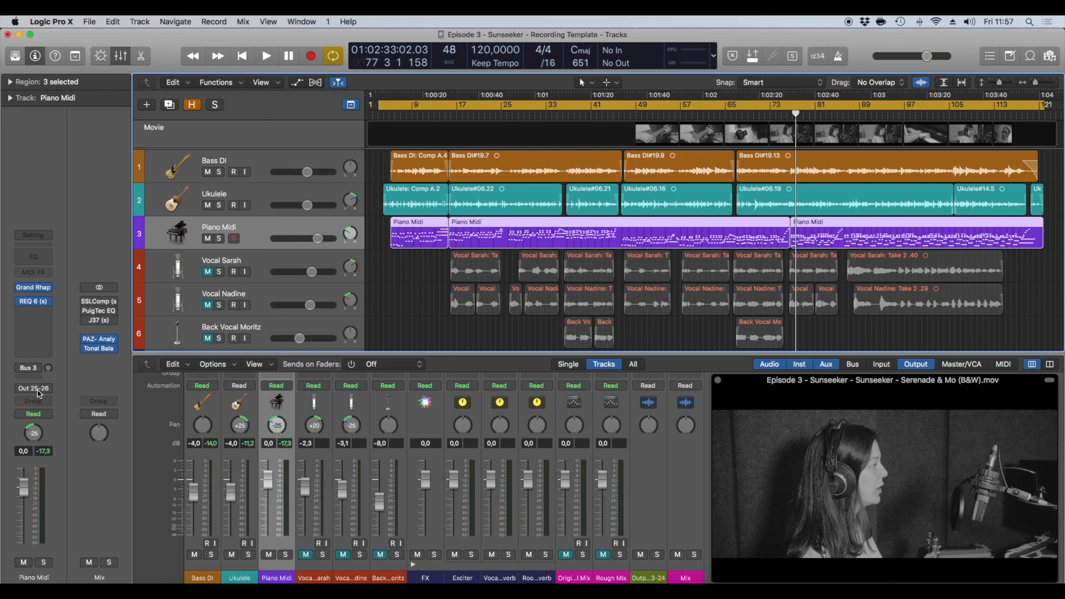
key("Up")
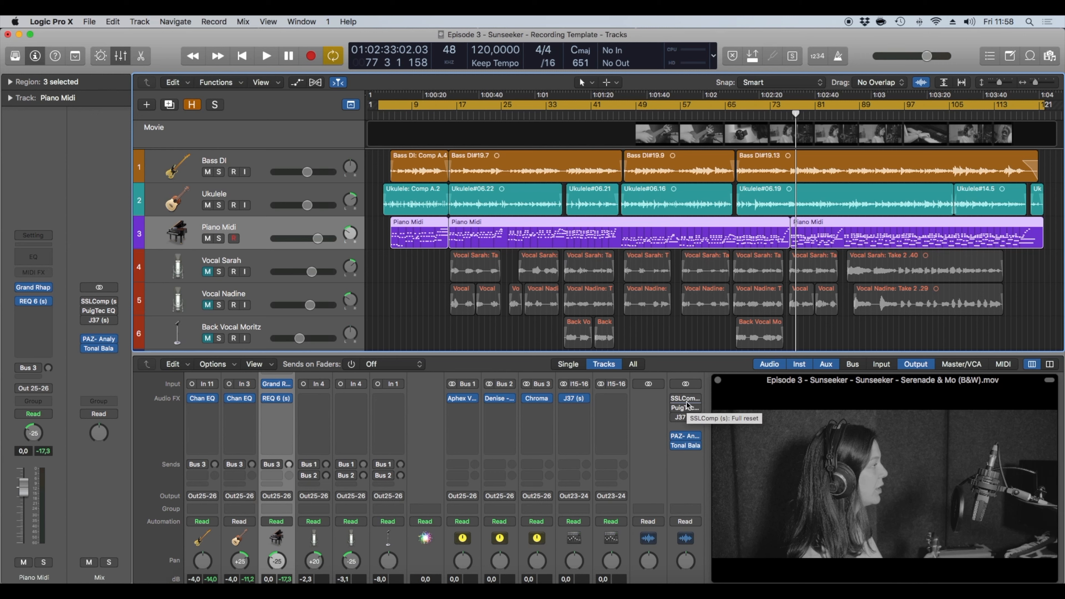
left_click(687, 401)
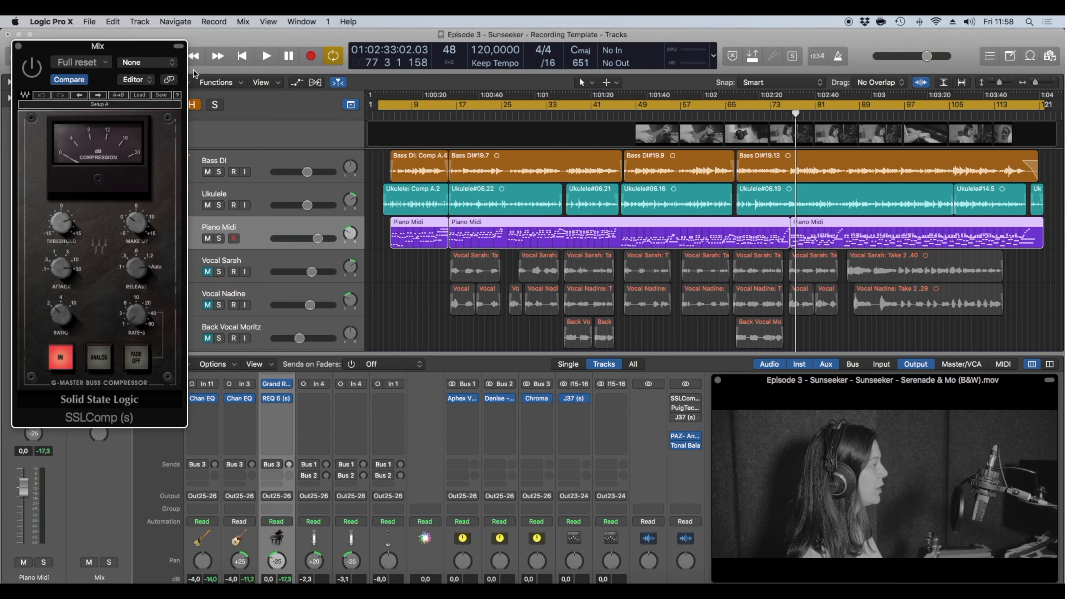
left_click(686, 409)
left_click_drag(237, 74, 424, 77)
left_click(685, 418)
left_click_drag(235, 64, 530, 168)
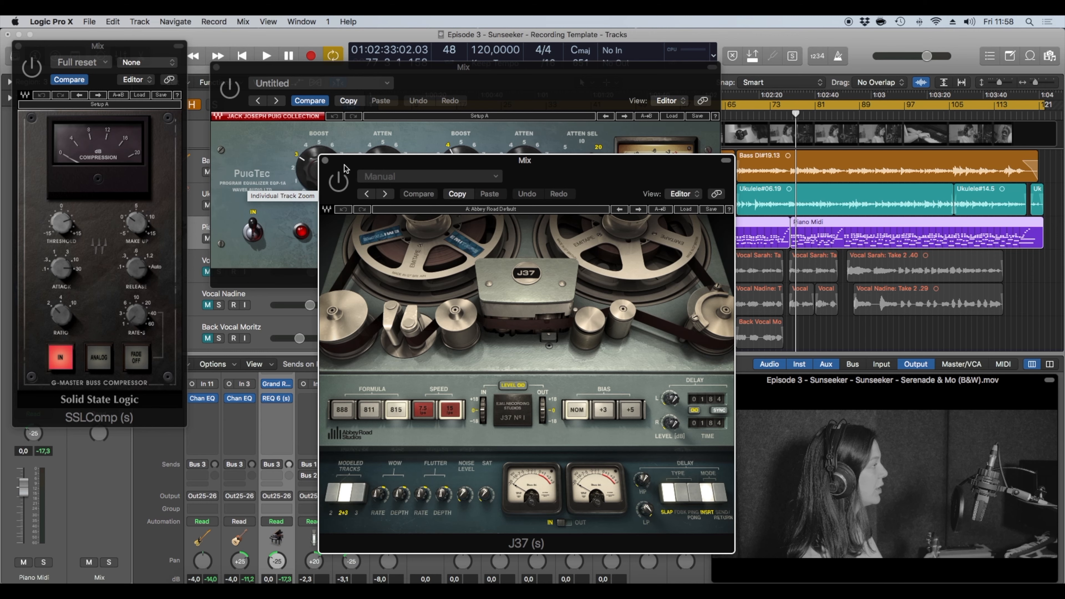
- Close the J37 window and reposition the PuigTec EQ and SSLComp windows side by side
left_click_drag(337, 168, 407, 175)
left_click(393, 172)
left_click_drag(340, 68, 463, 285)
left_click_drag(104, 48, 223, 165)
- Start playback near bar 16, enable the SSL compressor on the Mix channel and adjust its attack to 10
left_click(456, 115)
key("space")
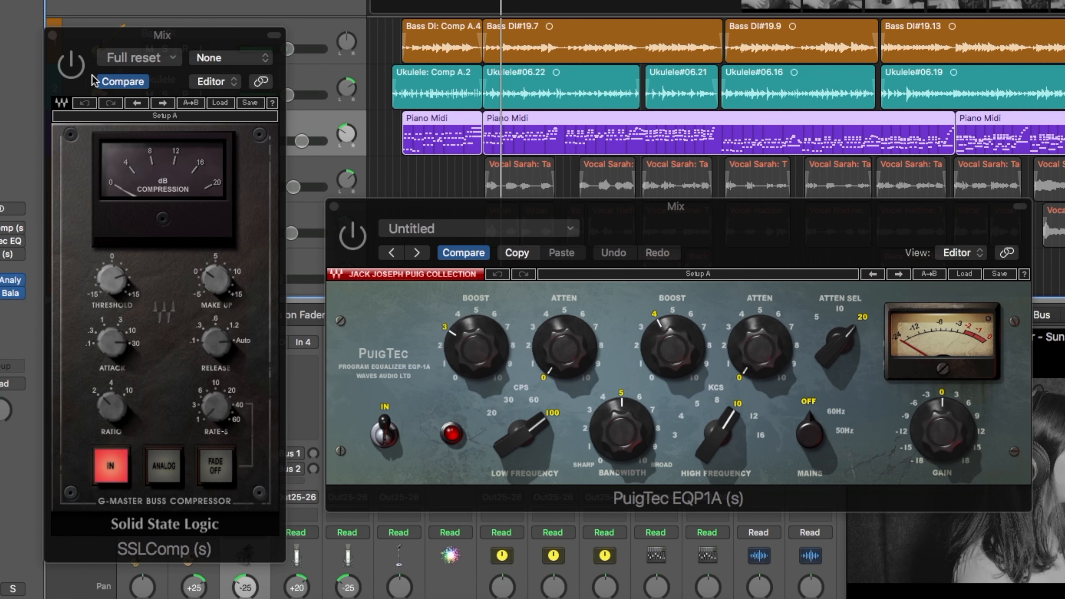
left_click(74, 73)
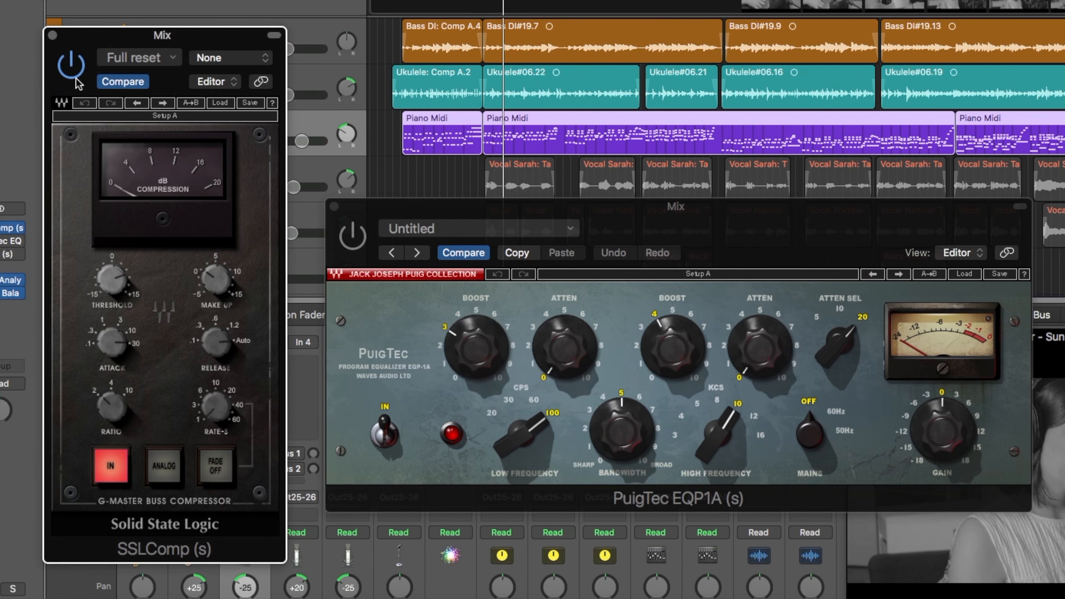
left_click(116, 343)
left_click_drag(116, 343, 122, 348)
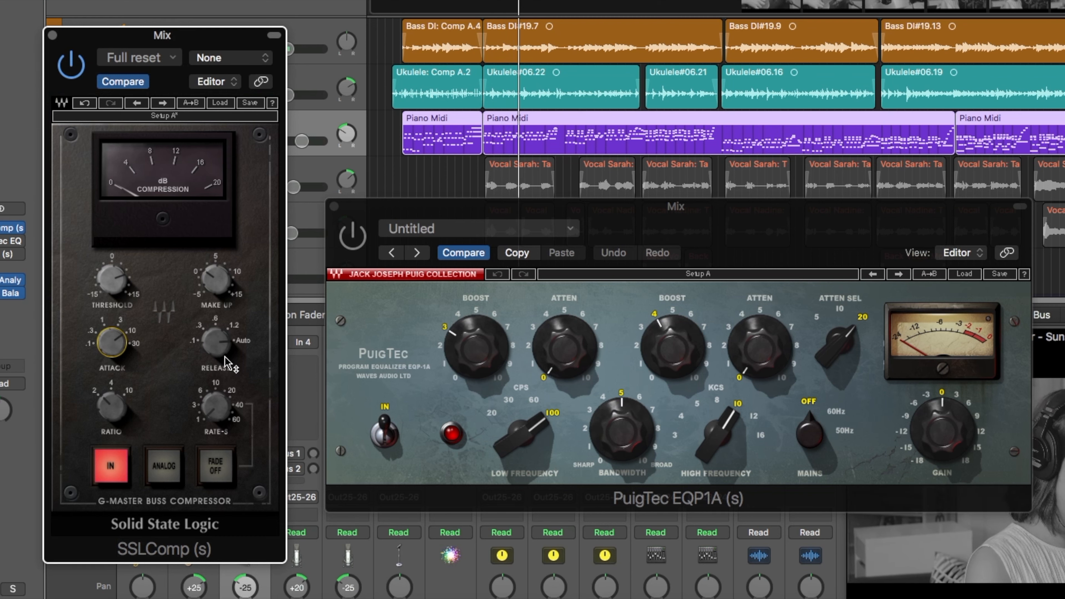
- Adjust the SSL compressor's threshold by ear, checking the gain reduction meter during playback
left_click(111, 278)
left_click_drag(112, 278, 111, 287)
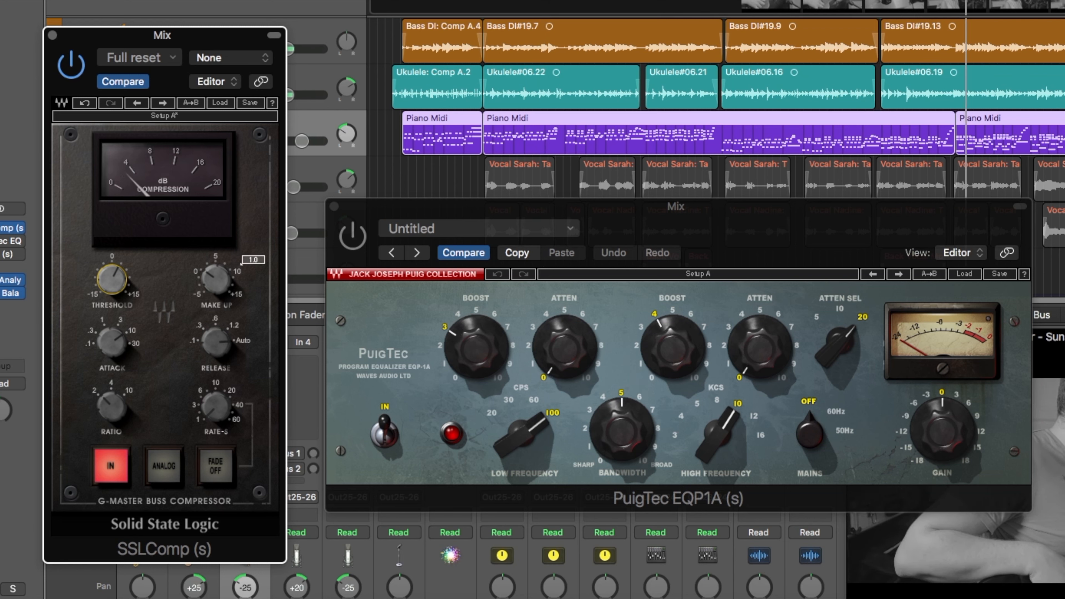
mouse_move(107, 285)
left_mouse_down()
mouse_move(107, 266)
mouse_move(108, 278)
left_mouse_up()
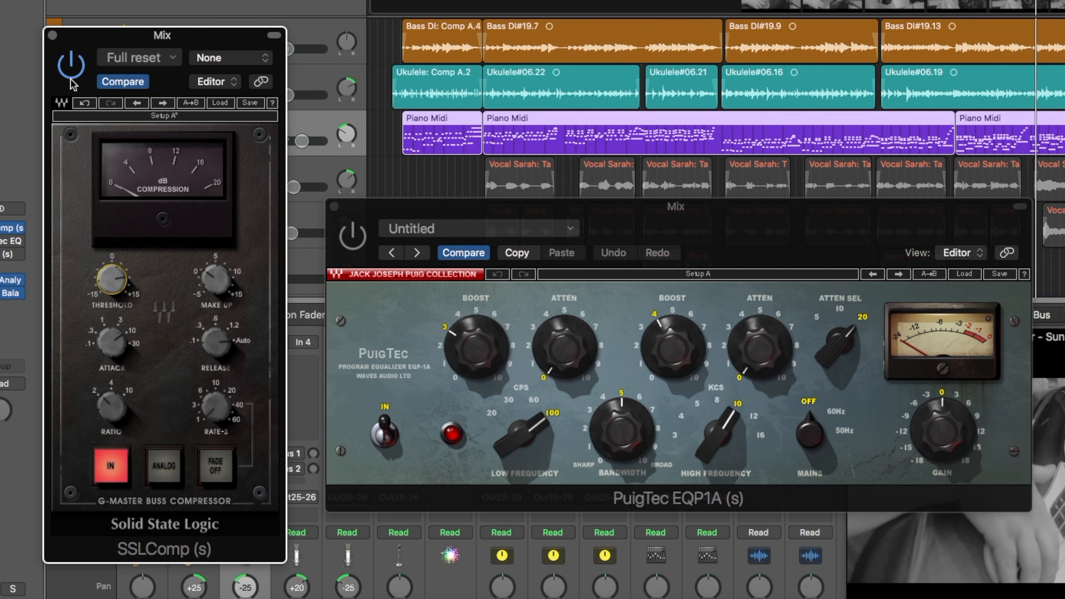
left_click_drag(112, 270, 112, 279)
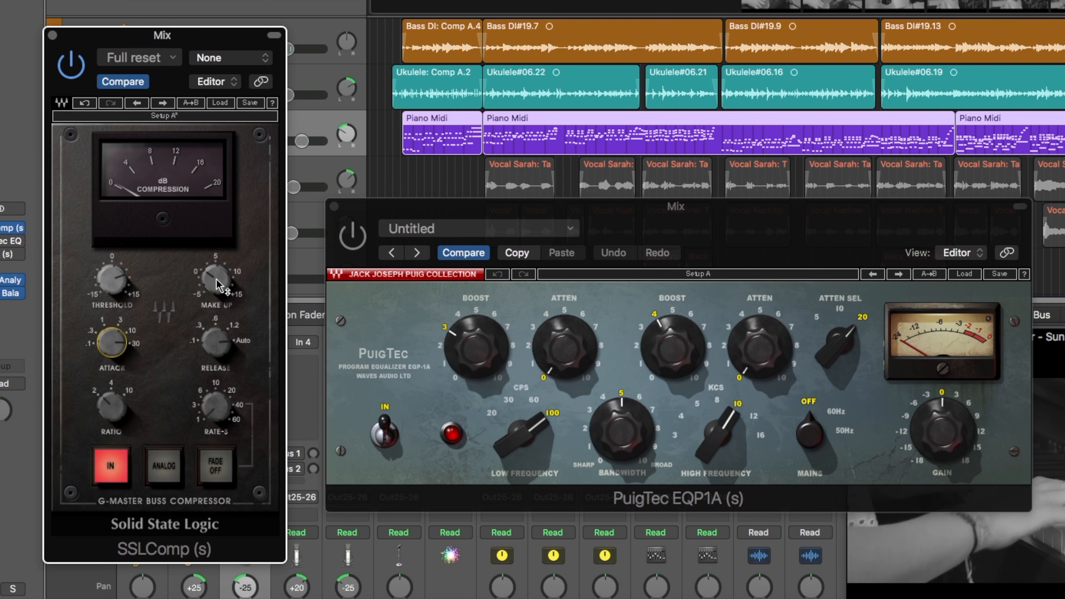
- Fine-tune the SSL compressor's make-up gain and threshold, bypassing and re-enabling it to compare levels
left_click_drag(216, 280, 216, 281)
left_click(69, 64)
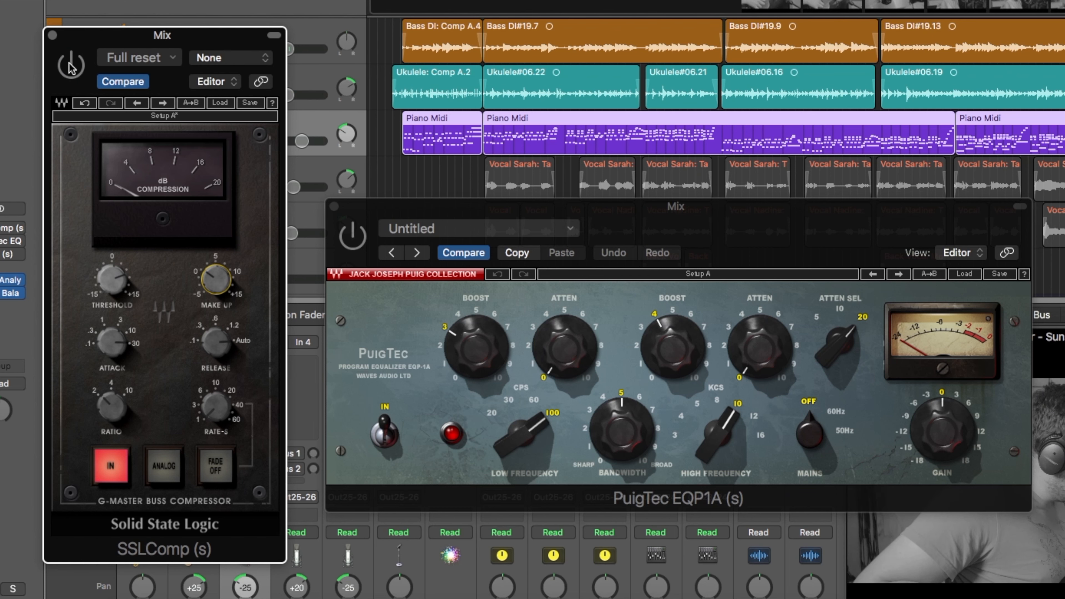
left_click_drag(114, 293, 113, 291)
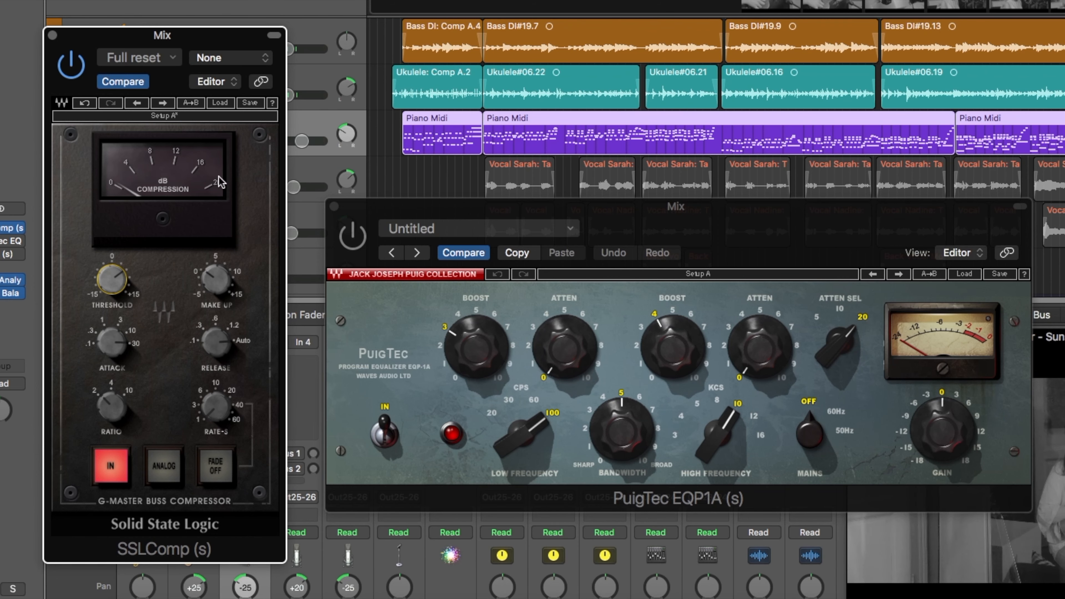
- Move the SSLComp window off the track headers, unmute the three vocal tracks and readjust the compressor threshold
left_click_drag(131, 42, 408, 13)
left_click_drag(150, 194, 151, 277)
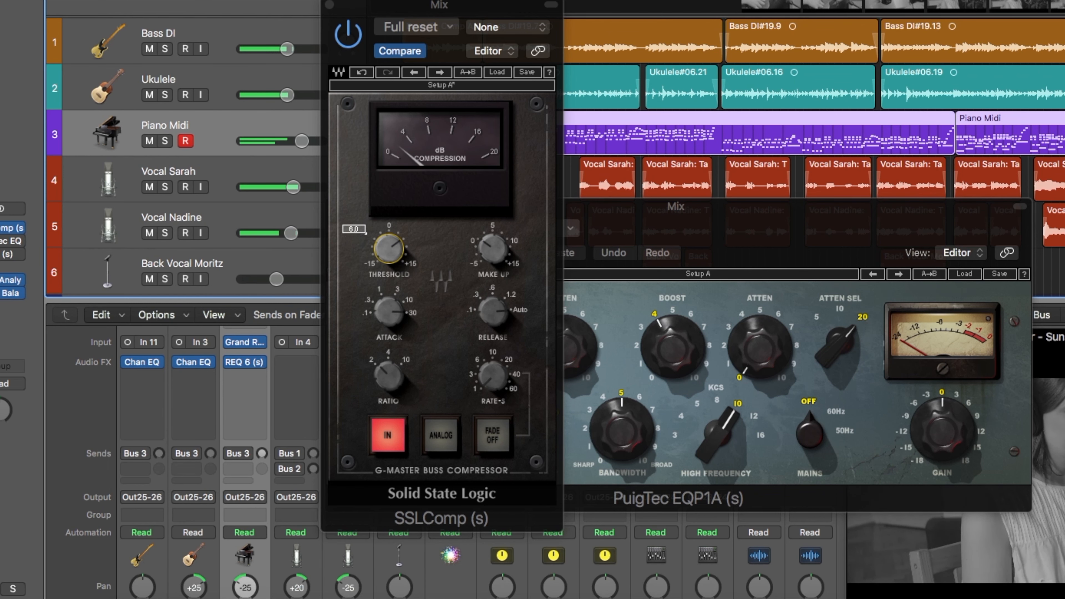
left_click_drag(389, 249, 388, 242)
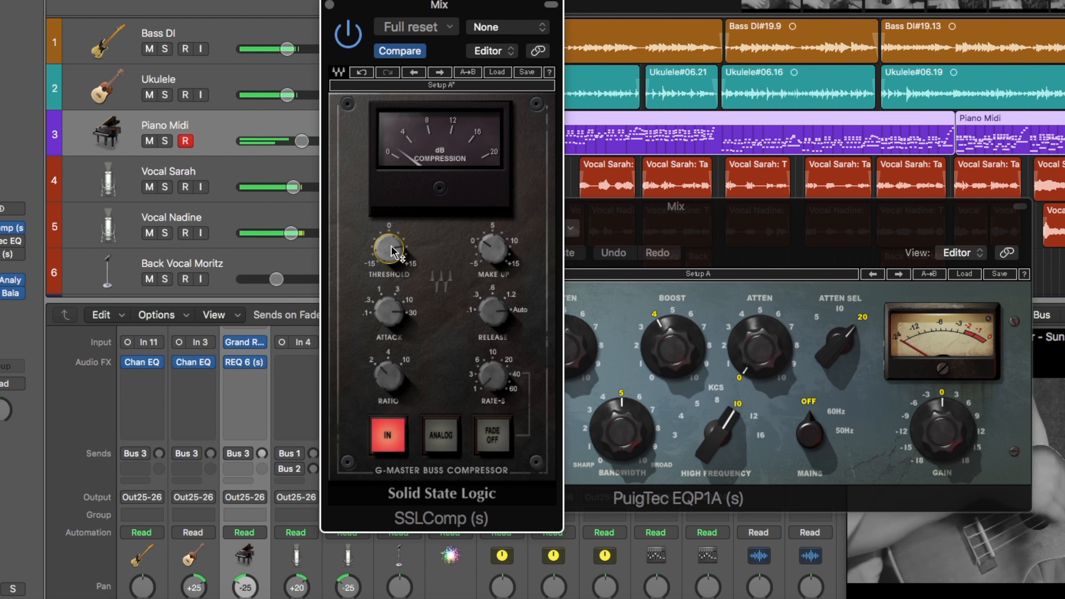
- Compare the mix with the SSL compressor off and on, touch up its make-up gain and close its window
left_click(356, 34)
left_click(356, 36)
left_click_drag(496, 256, 496, 256)
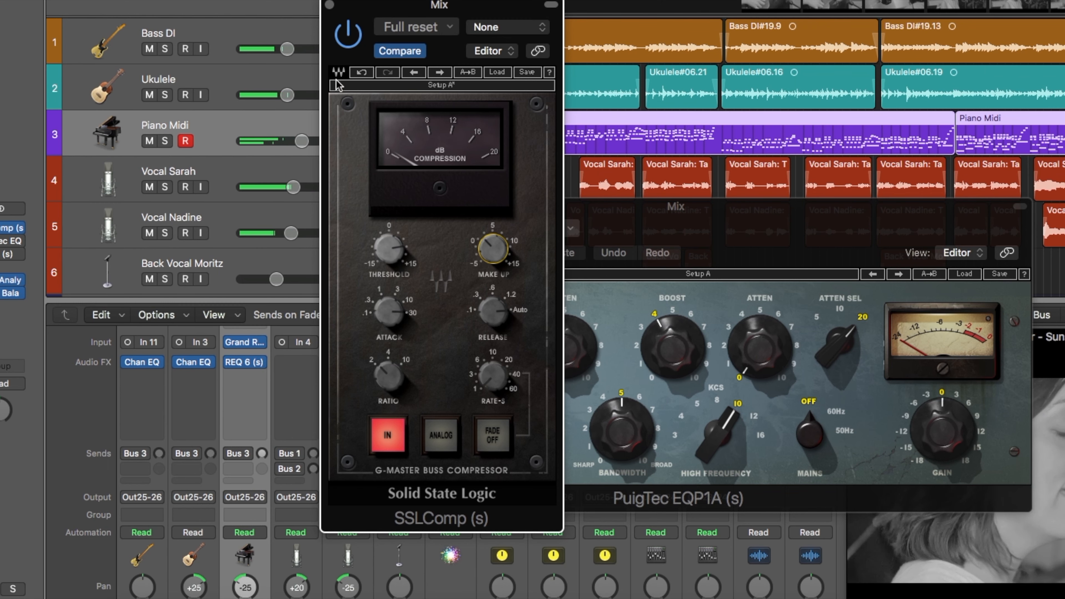
left_click(330, 6)
- Enable the PuigTec EQ on the Mix channel and set its high-frequency boost to 3.7 at 10 kHz
left_click_drag(580, 207, 345, 117)
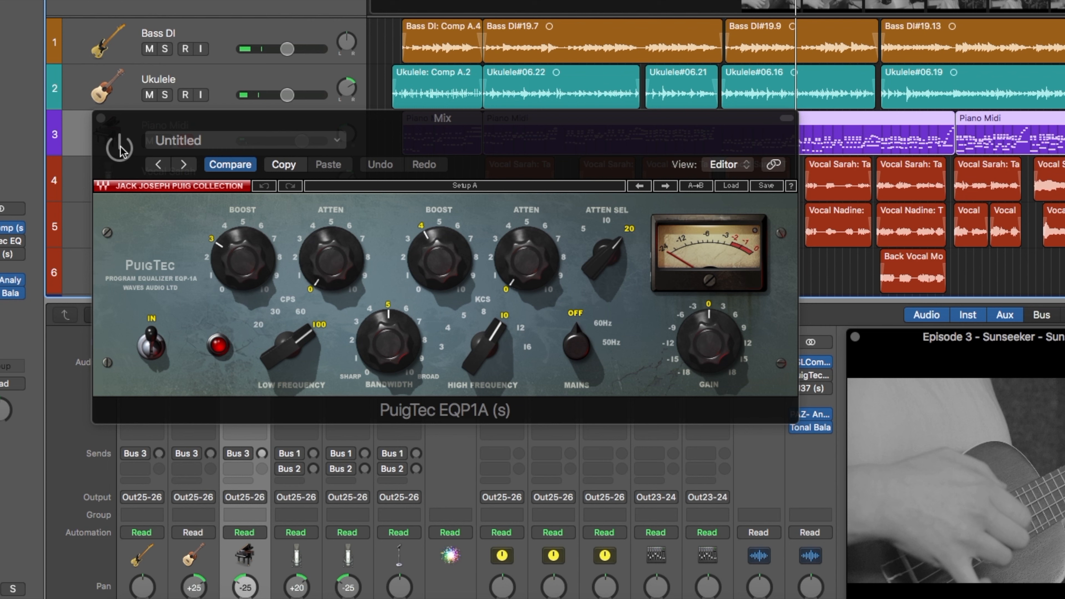
left_click(120, 146)
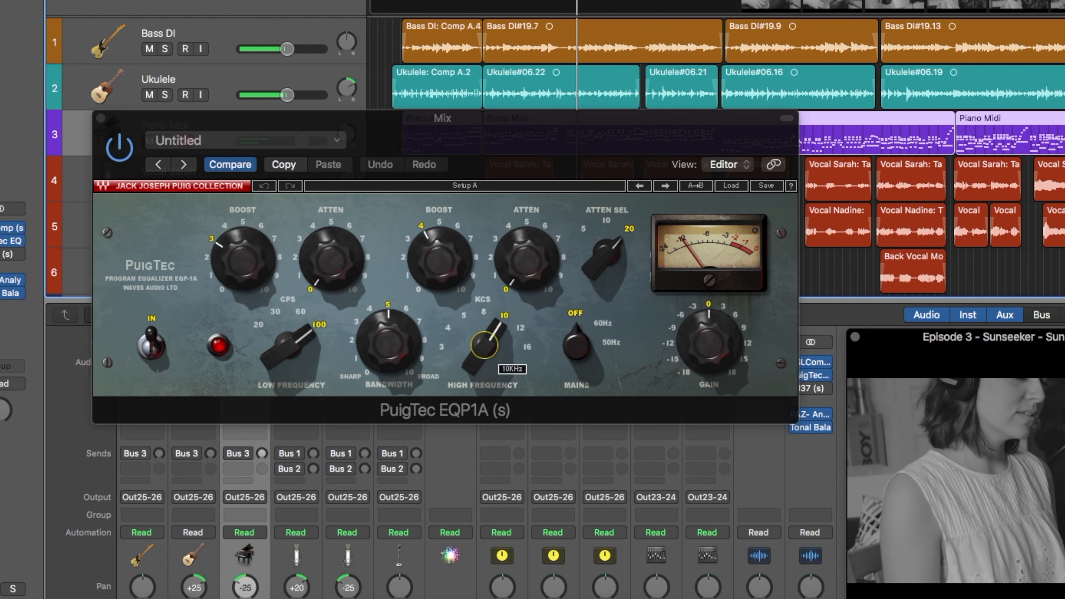
left_click(487, 346)
mouse_move(452, 268)
left_mouse_down()
mouse_move(452, 231)
mouse_move(452, 290)
left_mouse_up()
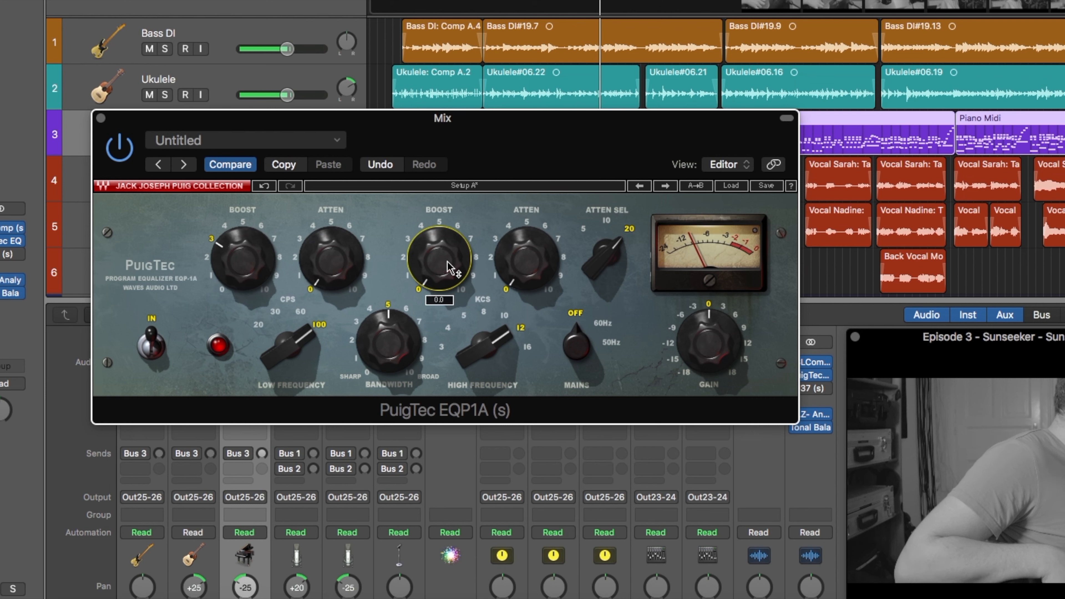
mouse_move(448, 267)
left_mouse_down()
mouse_move(448, 209)
mouse_move(449, 248)
left_mouse_up()
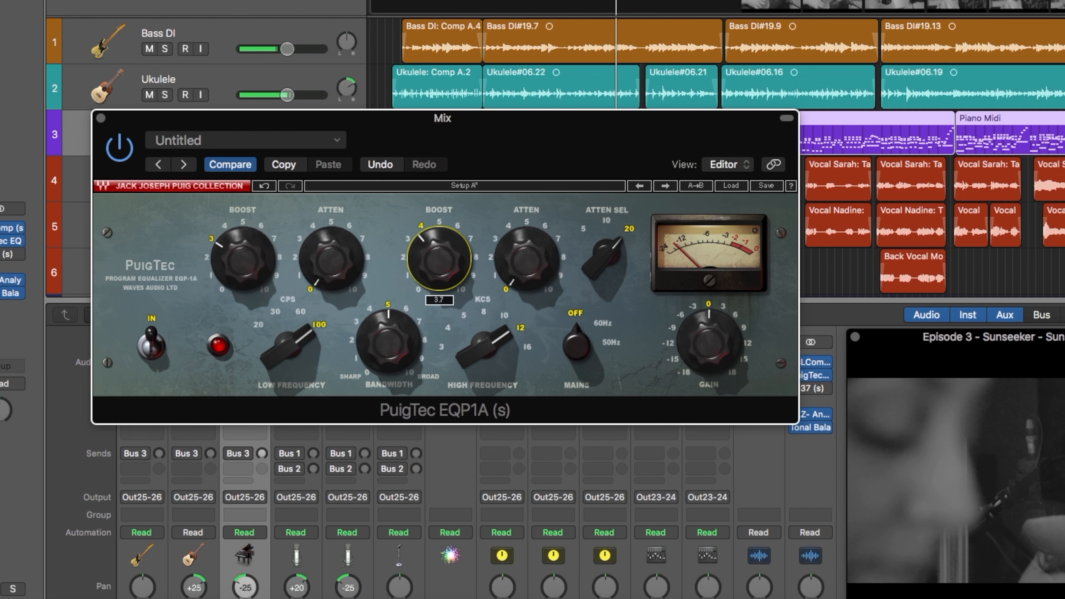
left_click_drag(498, 352, 500, 357)
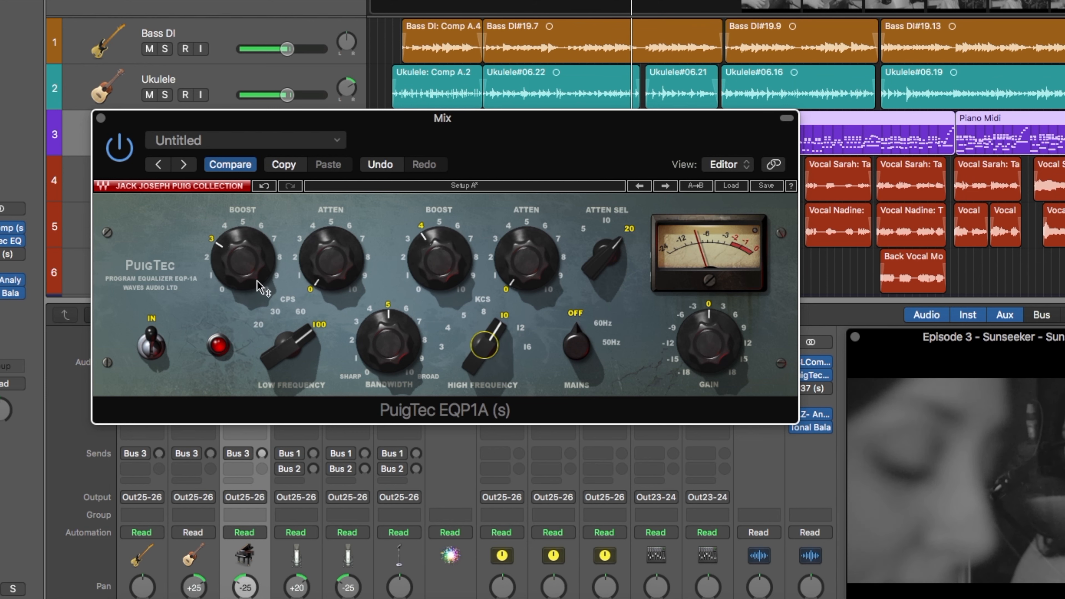
- Audition a PuigTec low-frequency boost of 7 at 60 and 30 Hz, and return it to about 3 at 100 Hz
left_click_drag(241, 267, 241, 243)
left_click(299, 312)
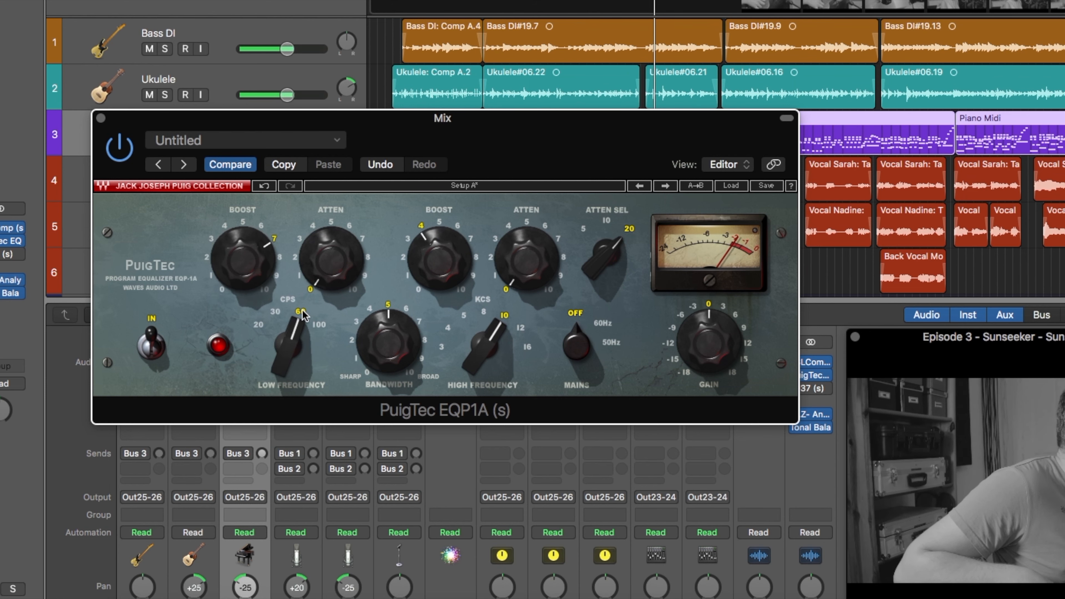
left_click(277, 312)
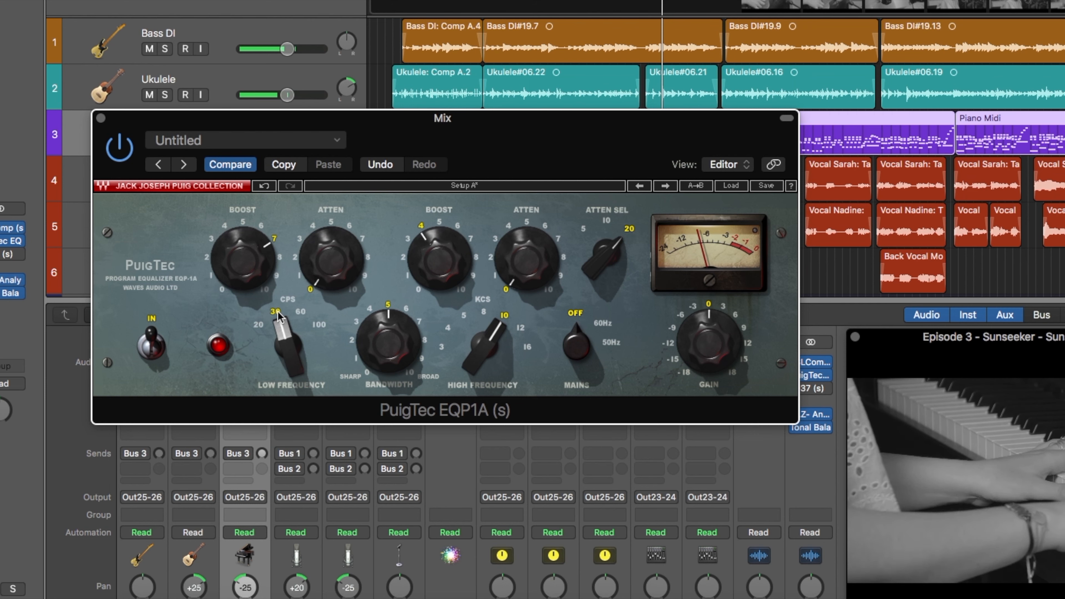
left_click(300, 311)
left_click(319, 325)
left_click_drag(243, 258, 243, 286)
- Compare the mix with the PuigTec EQ bypassed and re-enabled, and close its window
left_click(126, 153)
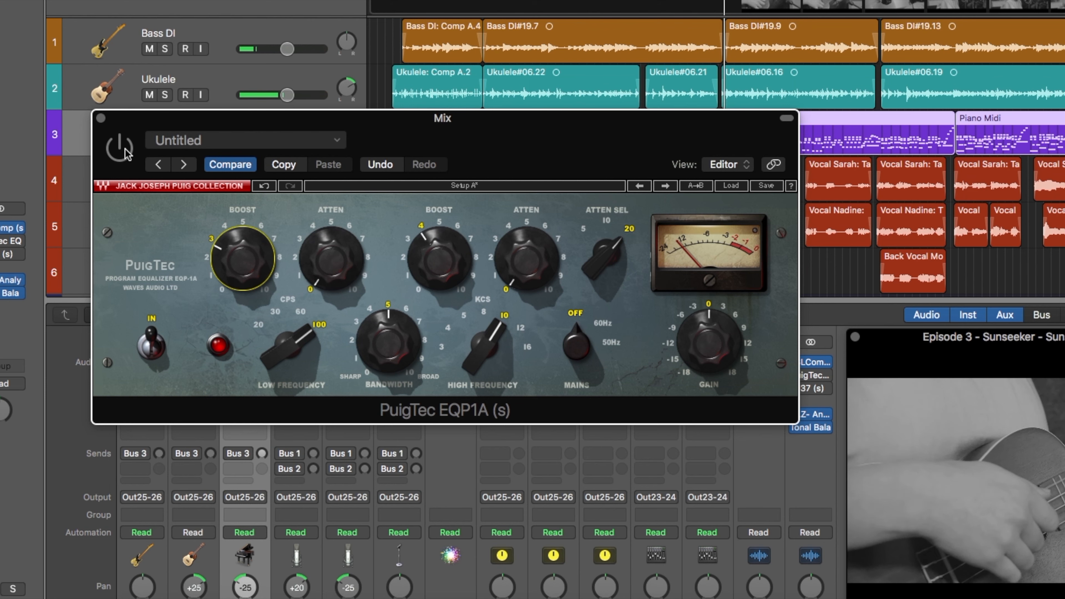
left_click(126, 153)
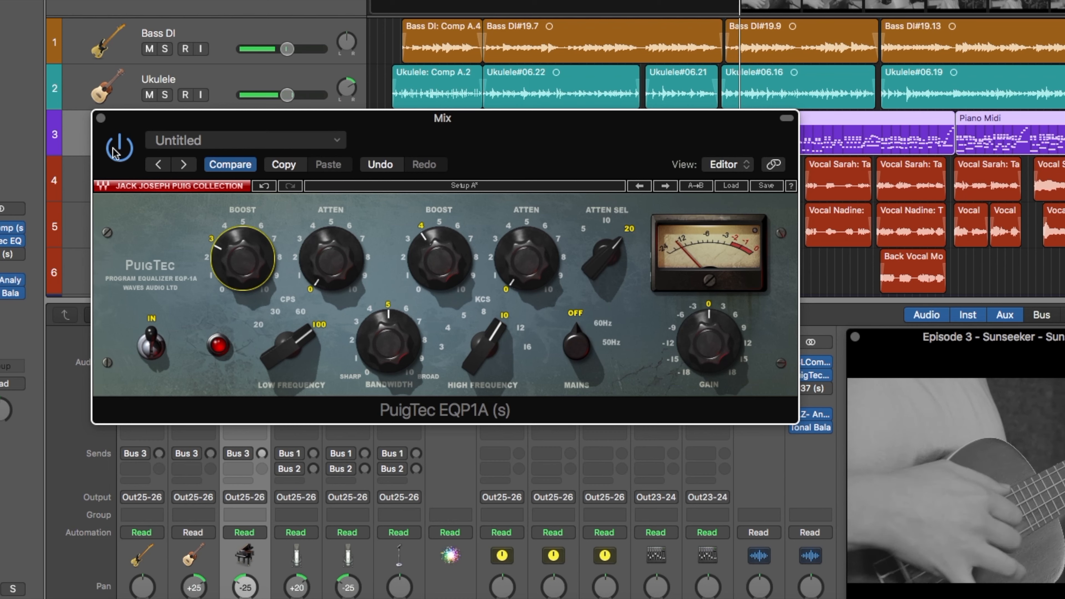
left_click(100, 119)
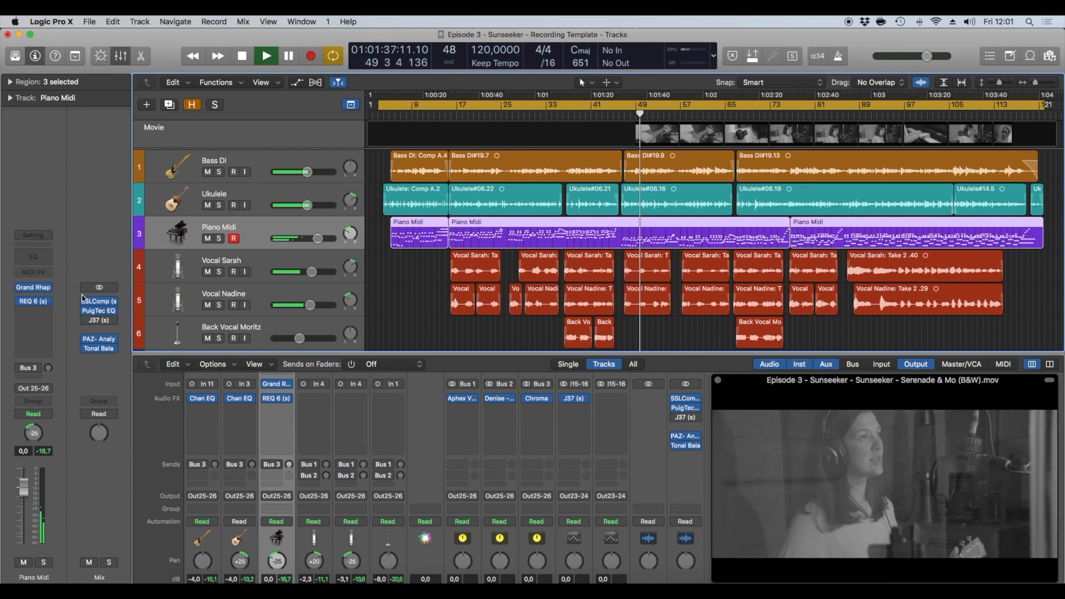
- Open and enable the J37 tape plug-in on the Mix channel, and stop playback
left_click(4, 254)
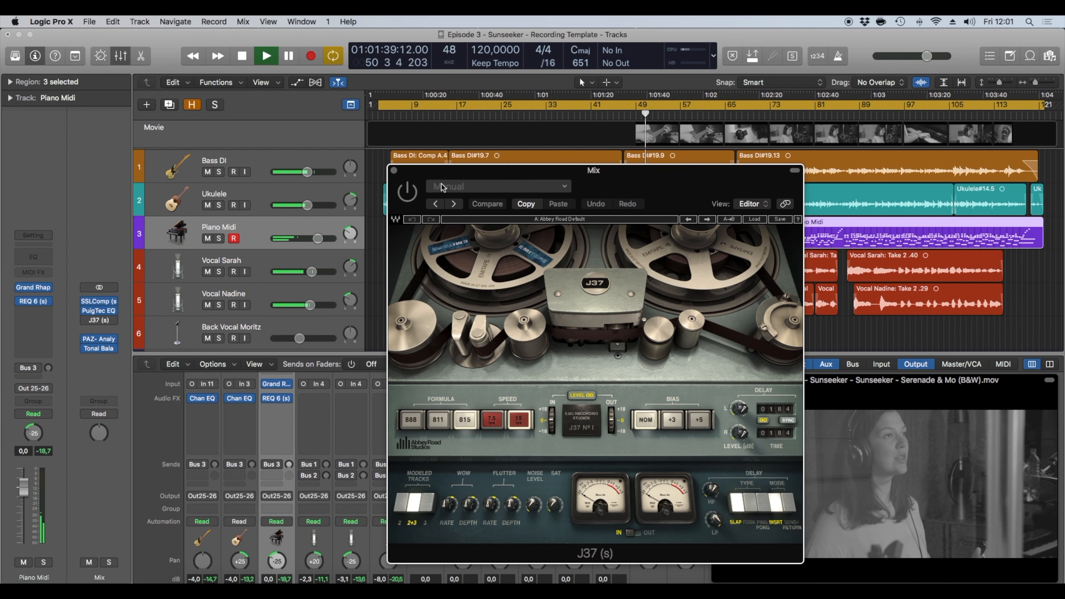
left_click(404, 194)
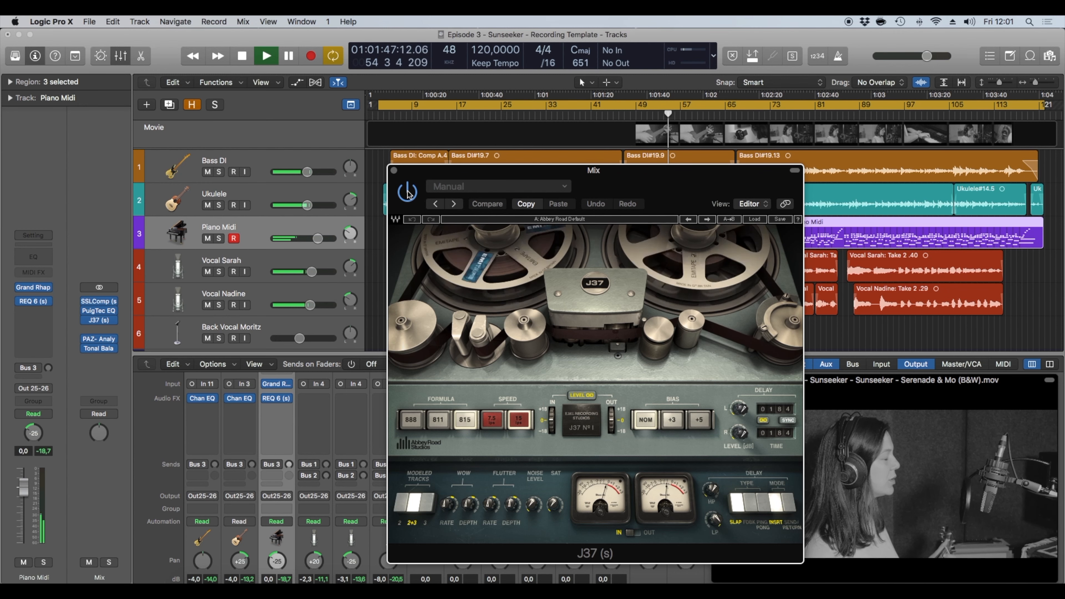
key("space")
- Open the J37 plug-in on the Original Mix track to examine its settings, and close it again
scroll(354, 256, "down", 5)
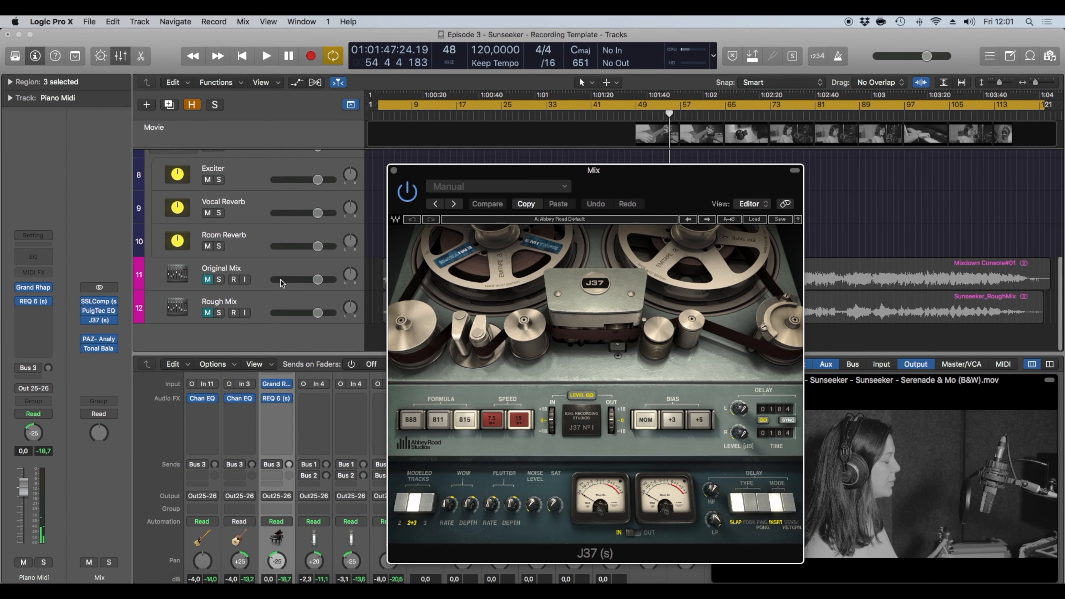
left_click(264, 273)
left_click(35, 356)
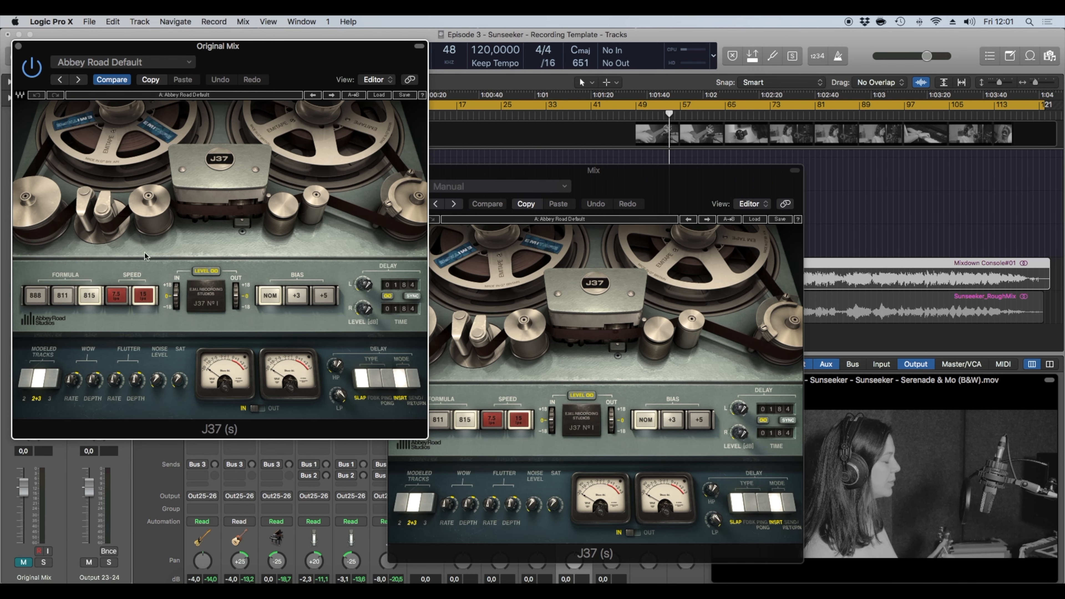
left_click(19, 46)
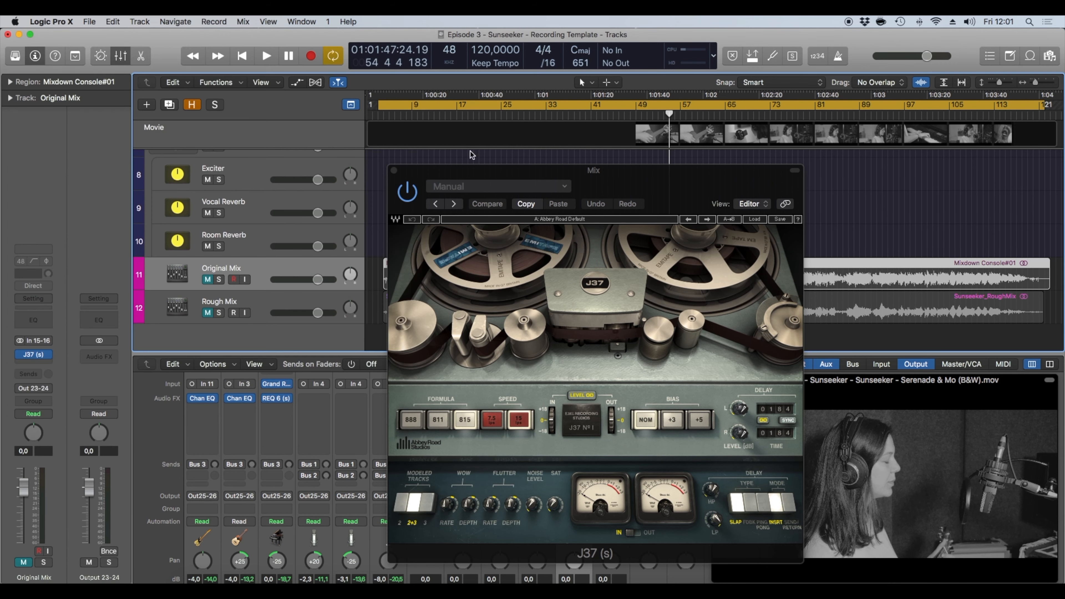
- Play the song from near bar 25 and compare the mix with the Mix channel's J37 on and bypassed
left_click(509, 110)
key("space")
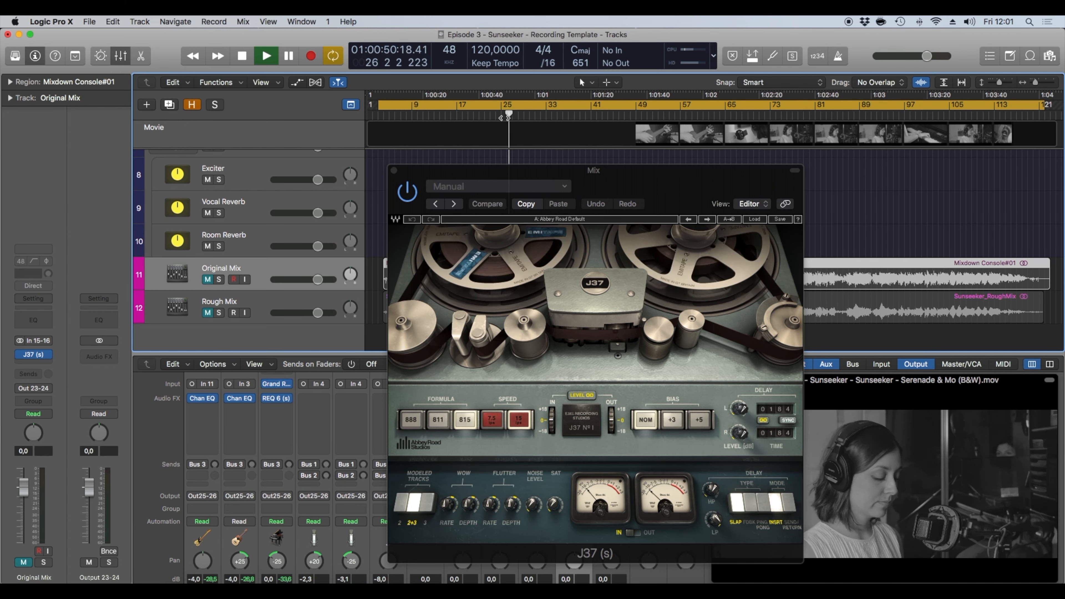
scroll(492, 142, "up", 1)
scroll(492, 143, "up", 5)
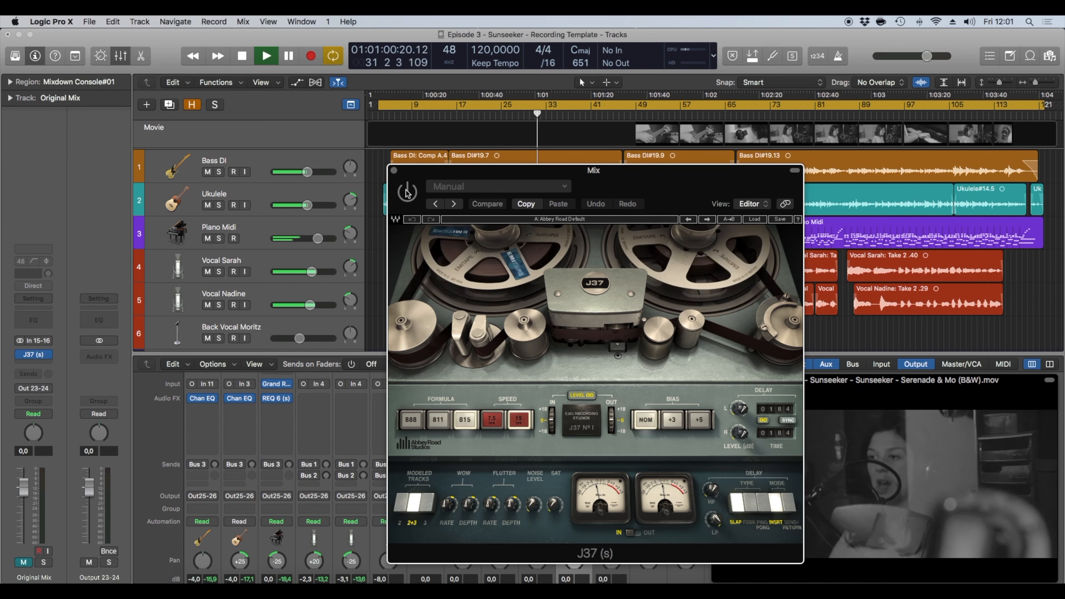
- Close the J37 window, stop playback and select the Bass DI track
left_click(394, 170)
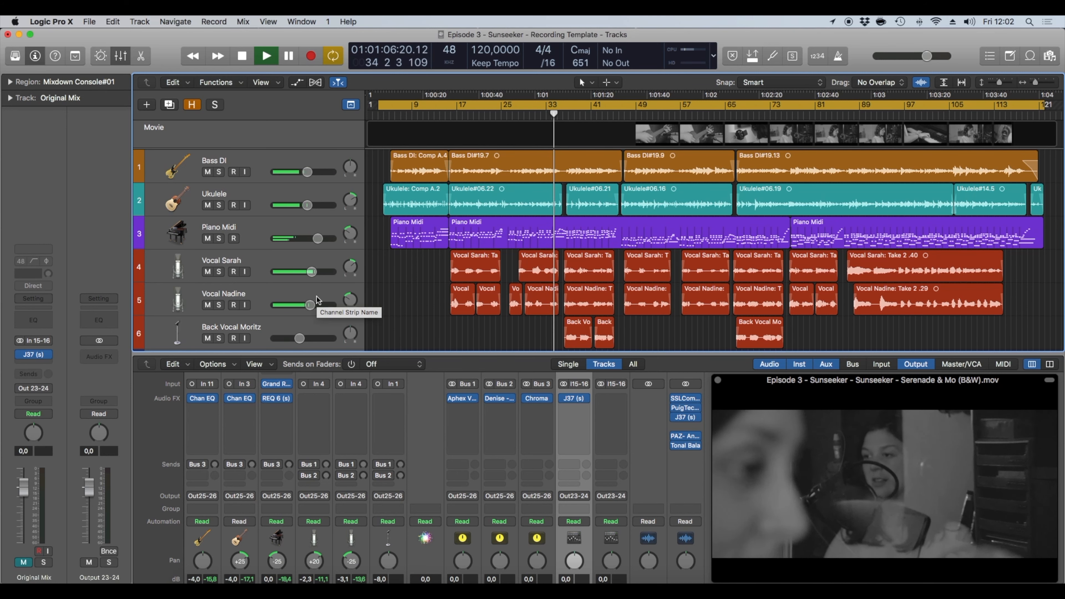
key("space")
left_click(256, 172)
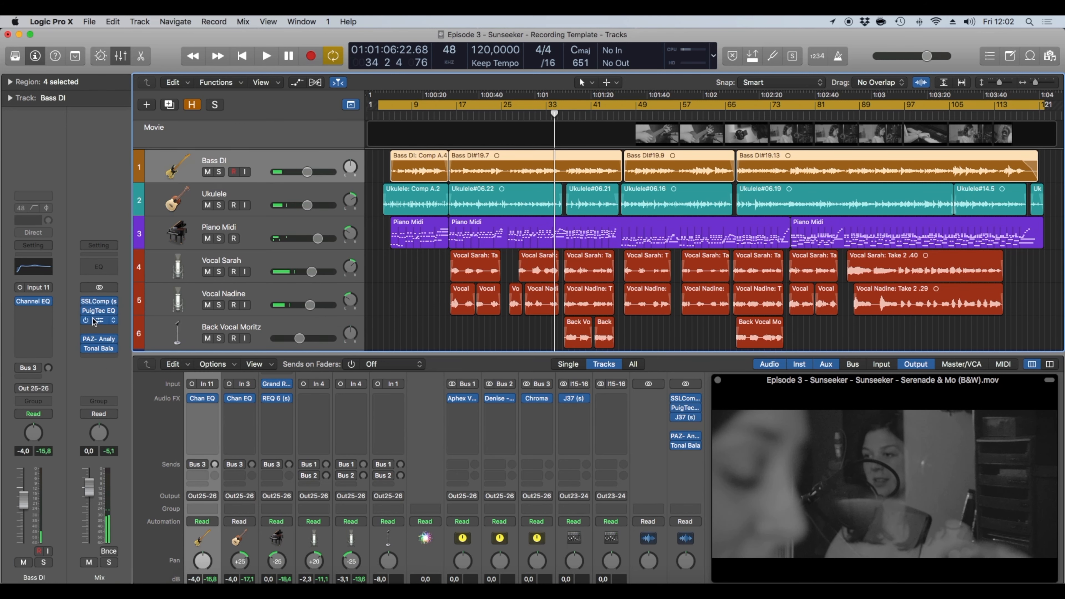
- Open the PAZ Analyzer on the Mix channel, play the song briefly to examine its spectrum and stereo image, and close it with playback stopped
left_click(96, 340)
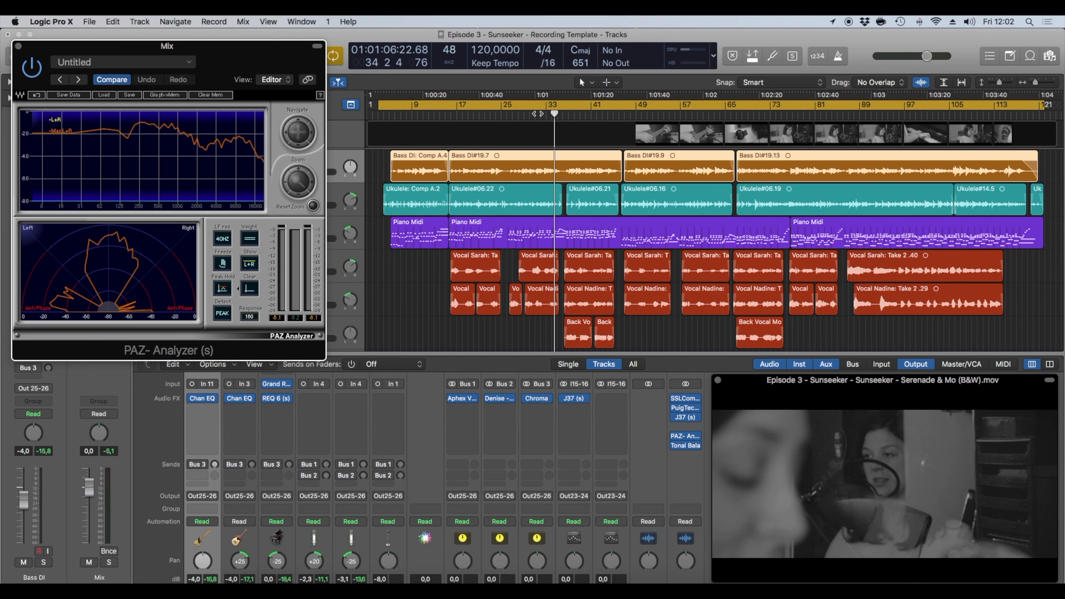
key("space")
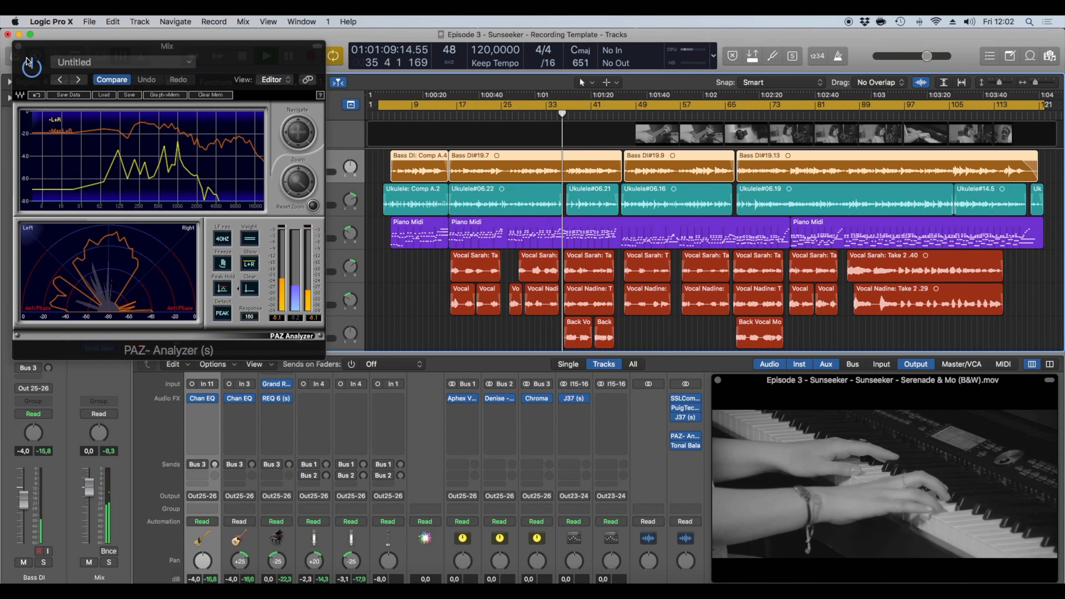
key("space")
left_click(18, 46)
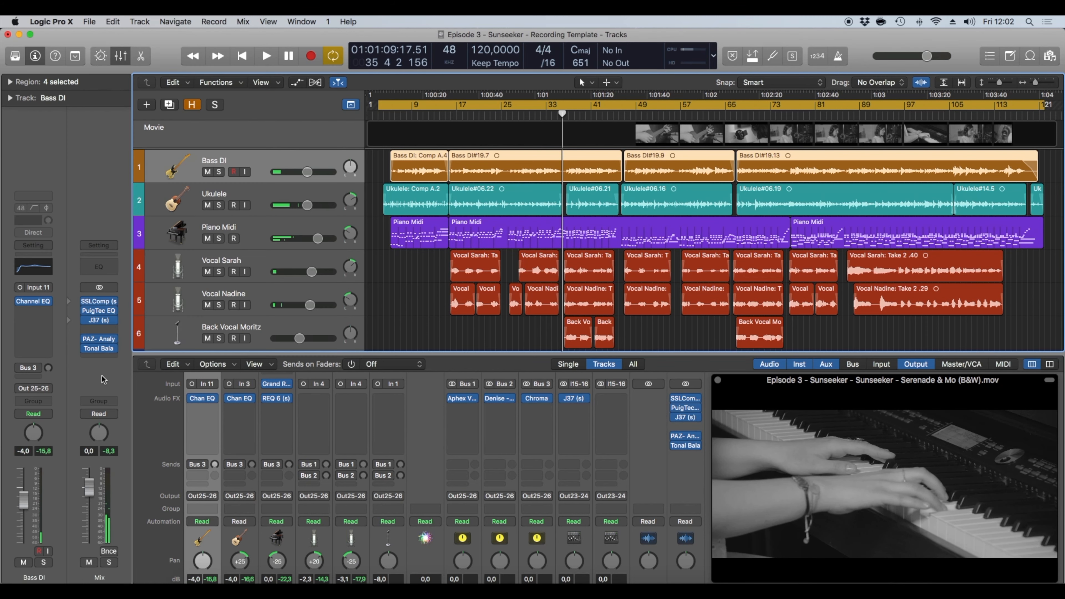
- Open Tonal Balance Control on the Mix channel and compare its Broad and Fine views of the Modern target, ending on Fine
left_click(99, 349)
left_click_drag(199, 45, 351, 114)
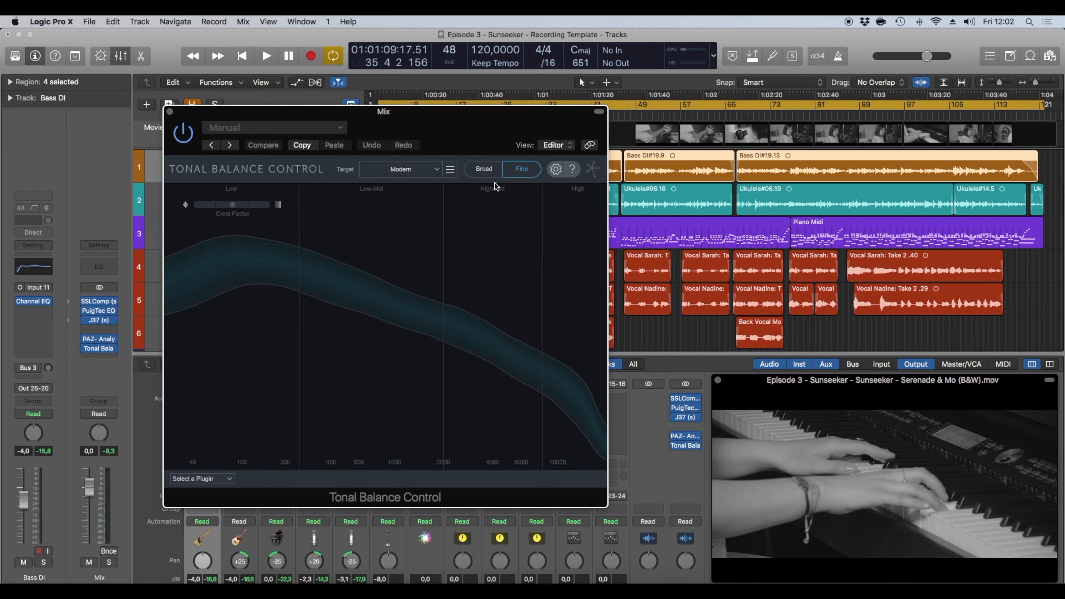
left_click(484, 169)
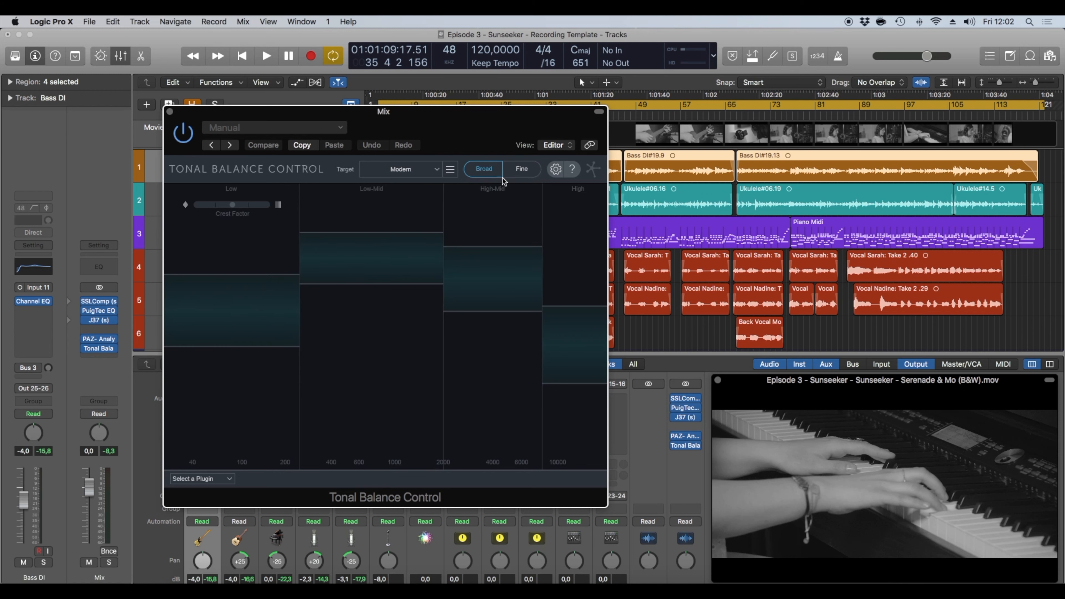
left_click(511, 169)
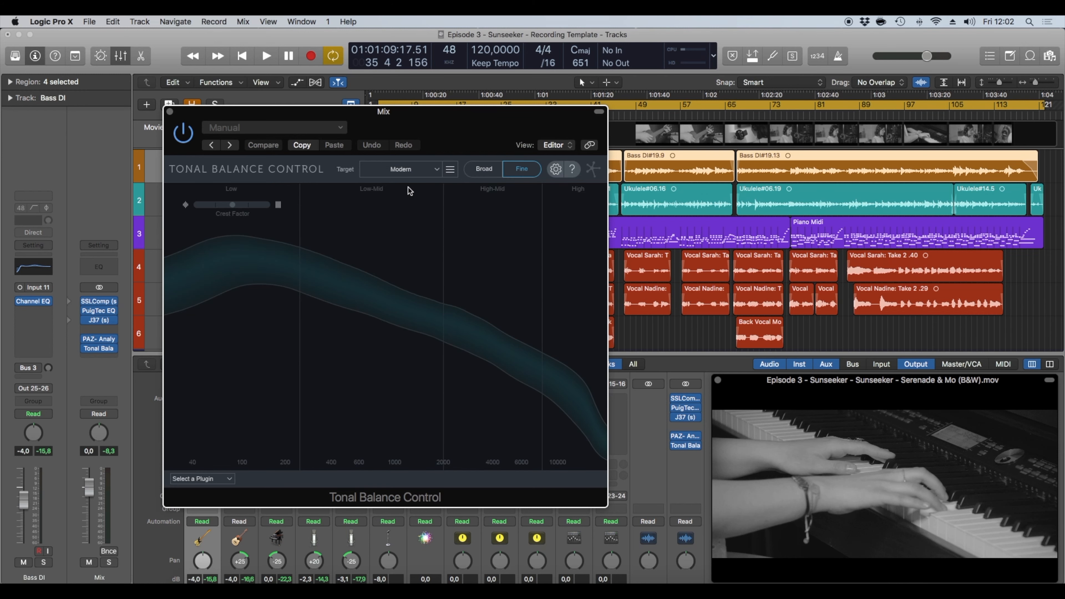
- Uncover the timeline, play the song from near bar 25 to check its tonal balance against the target, then stop playback and close the plug-in
mouse_move(408, 187)
left_click_drag(444, 114, 400, 174)
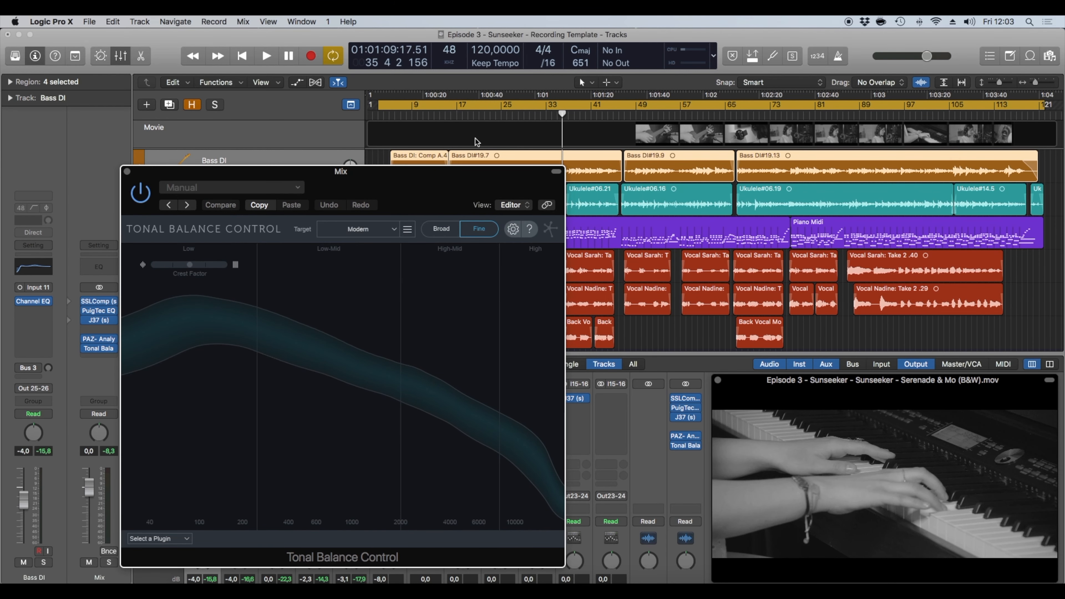
double_click(509, 115)
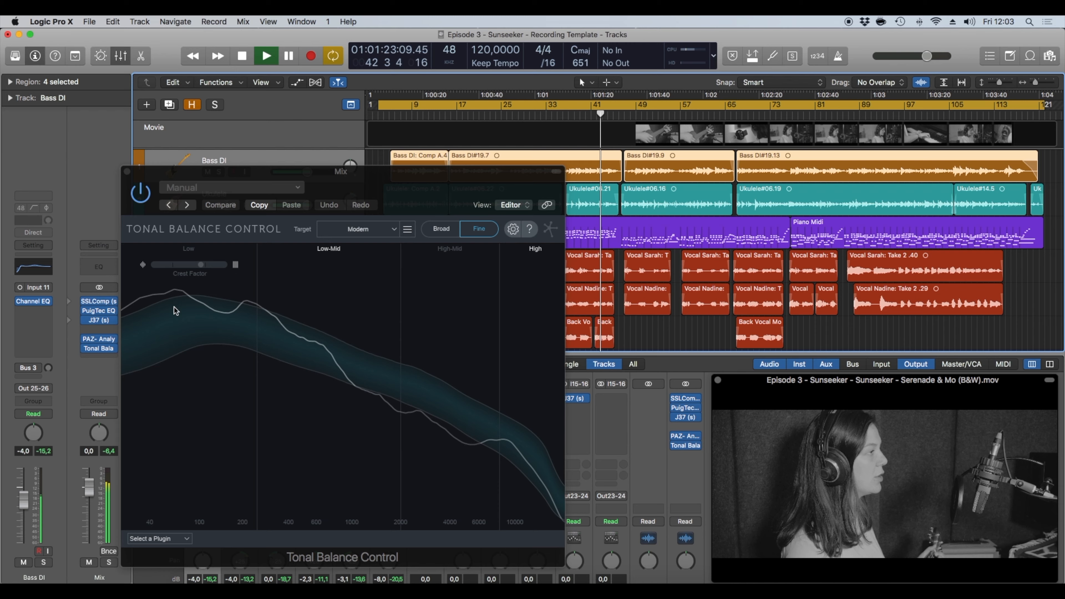
key("space")
left_click(127, 172)
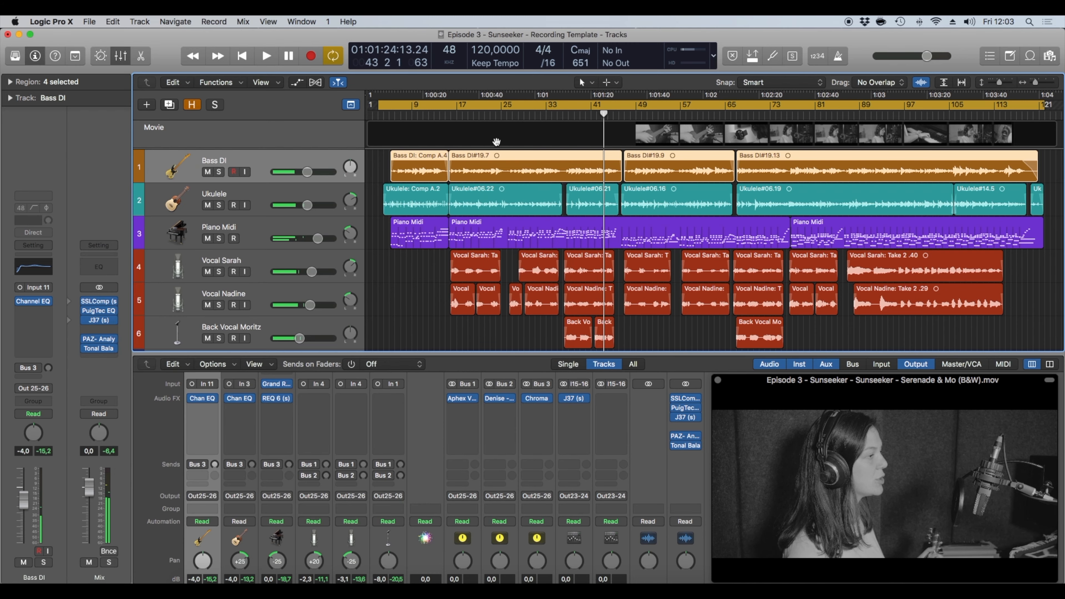